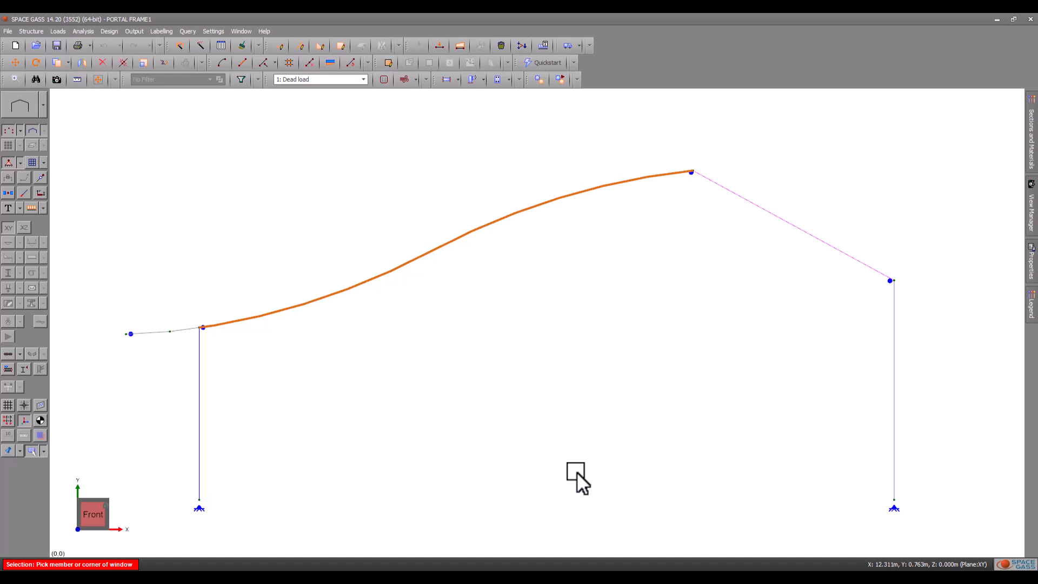
Open steel member design data for the selected curved rafter, reuse the previous member's settings and describe it as Main Rafter
right_click(407, 104)
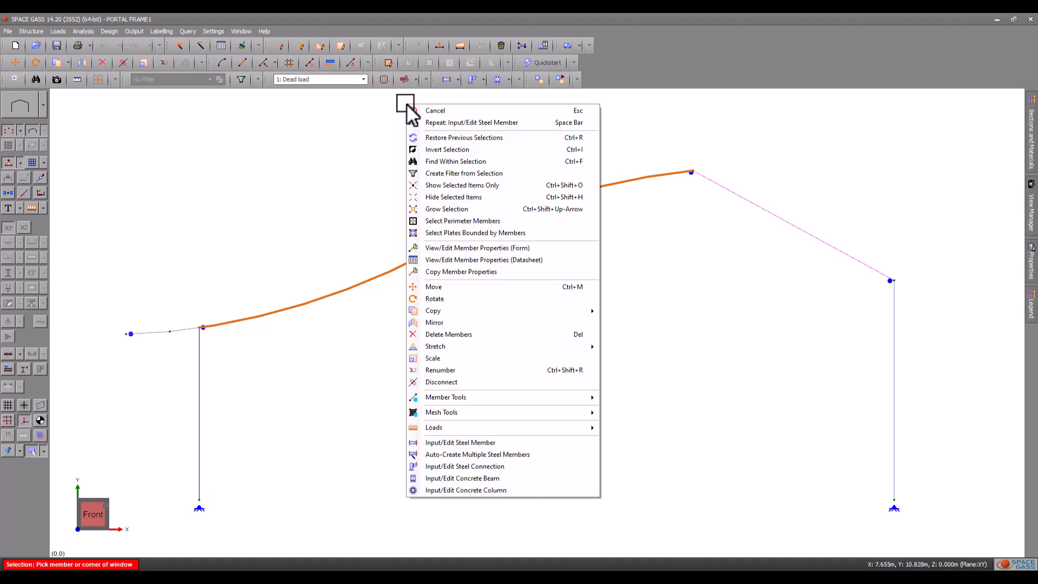
left_click(459, 442)
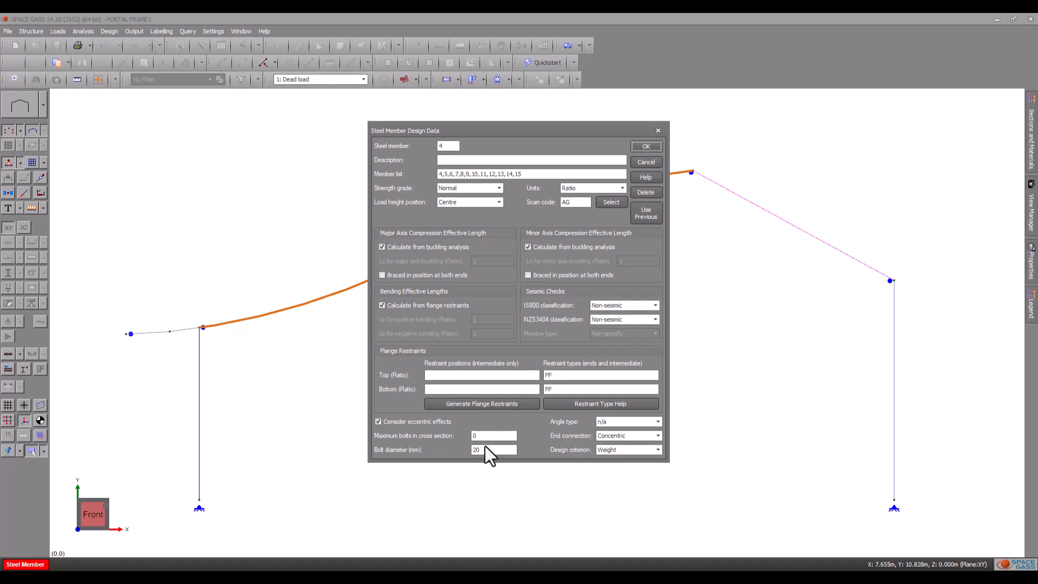
left_click(652, 219)
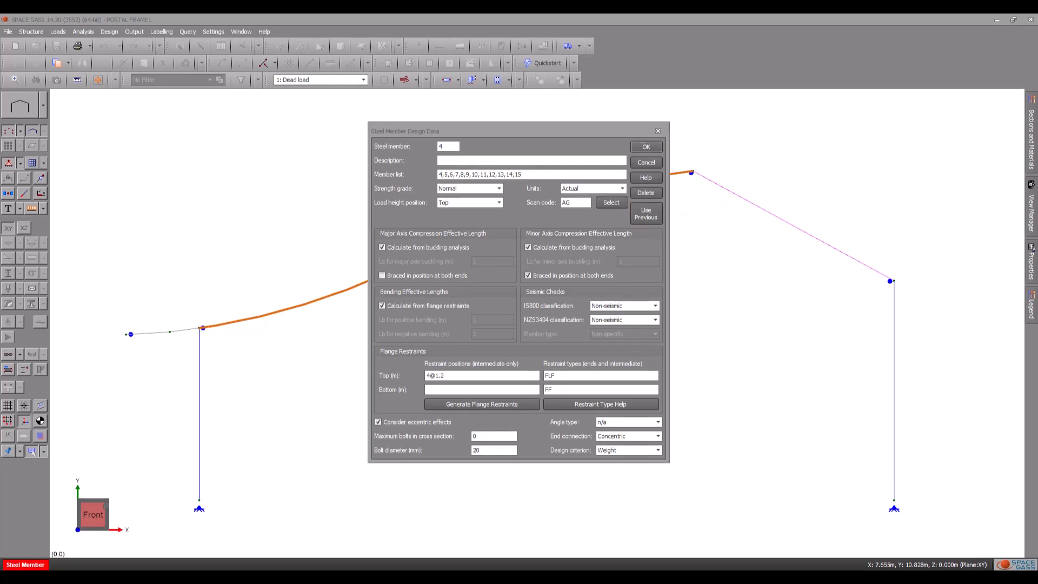
left_click(588, 160)
type("Main Rafter")
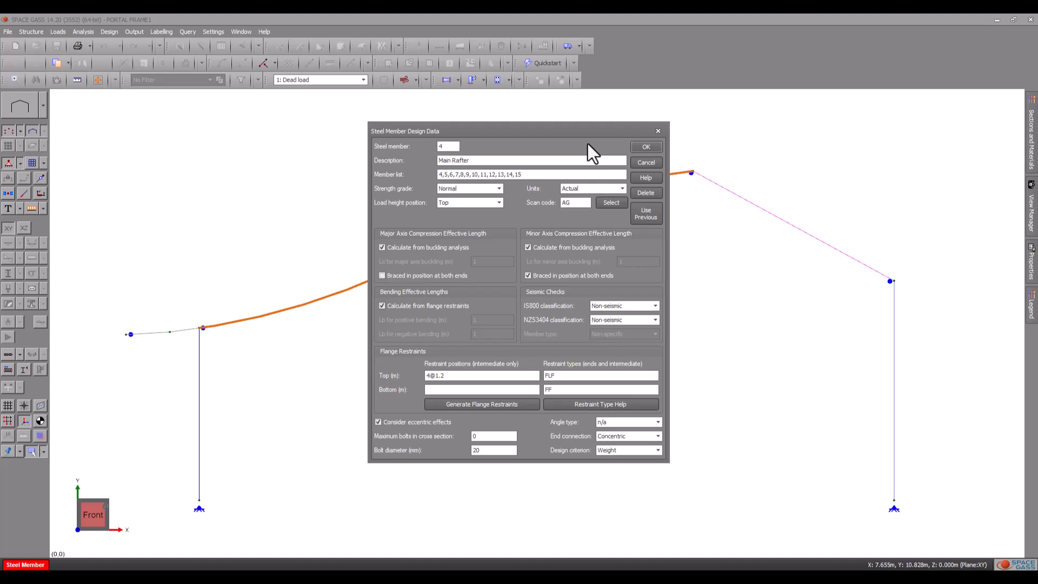
key("BackSpace")
key("BackSpace")
type(",8@1.2")
type("L5.2,10")
left_click(651, 149)
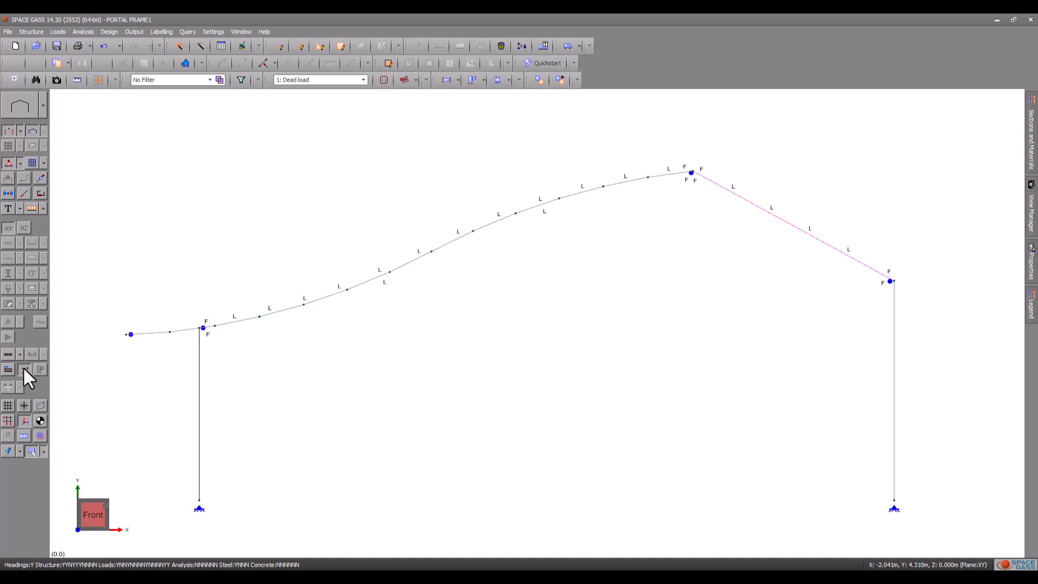
Show the members' local axes to check their orientation, and hide them again
left_click(44, 193)
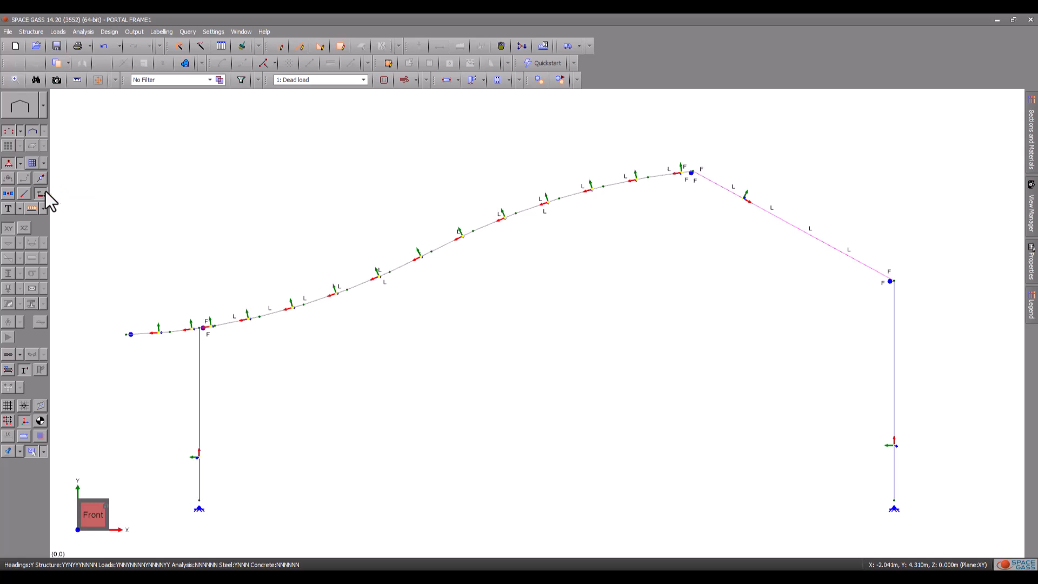
left_click(42, 193)
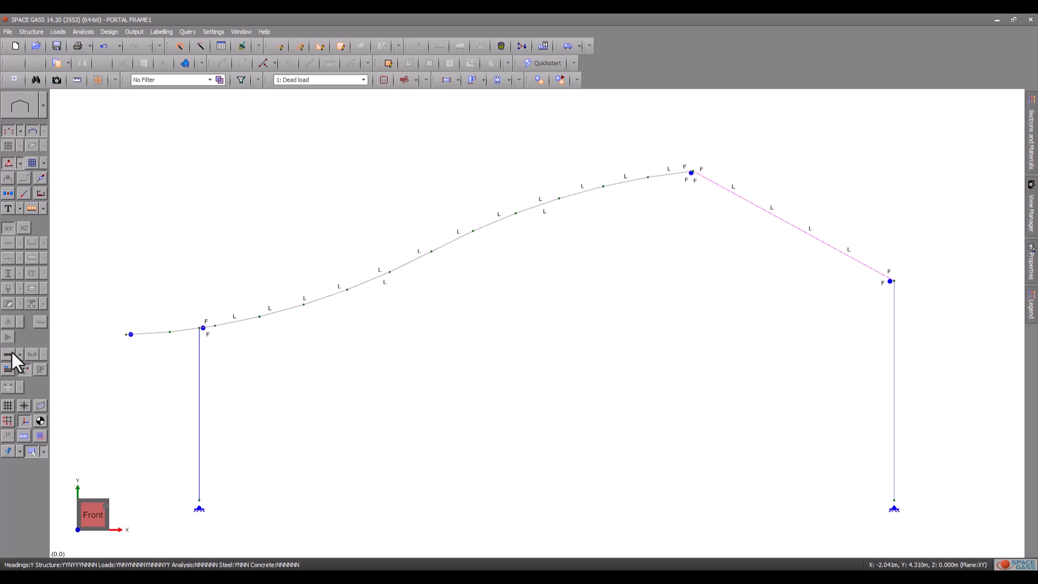
left_click(8, 370)
Create steel member design data for the left column as Left Column, reusing the previous settings with load height position Centre
left_click(199, 359)
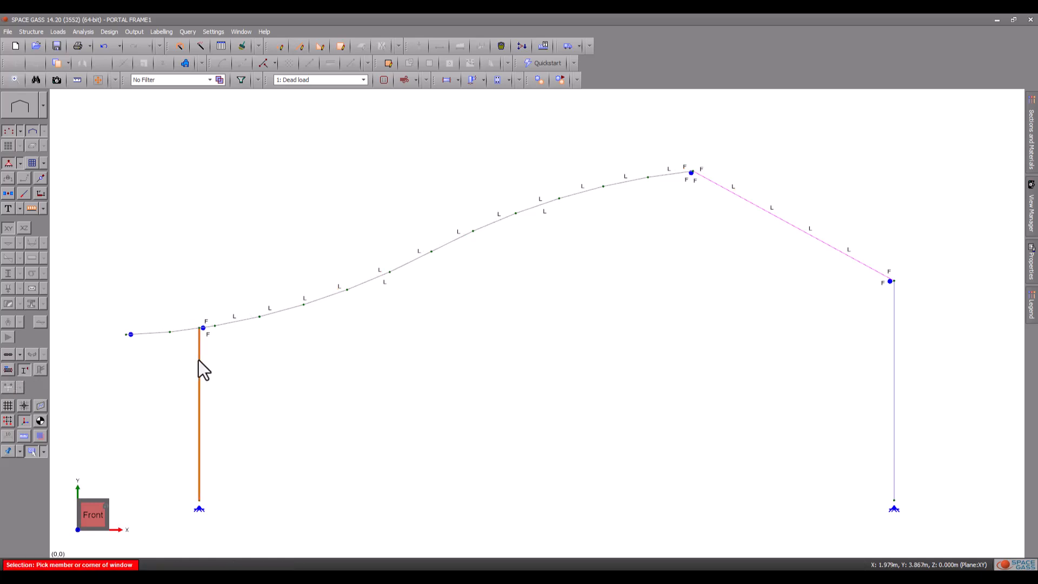
right_click(251, 164)
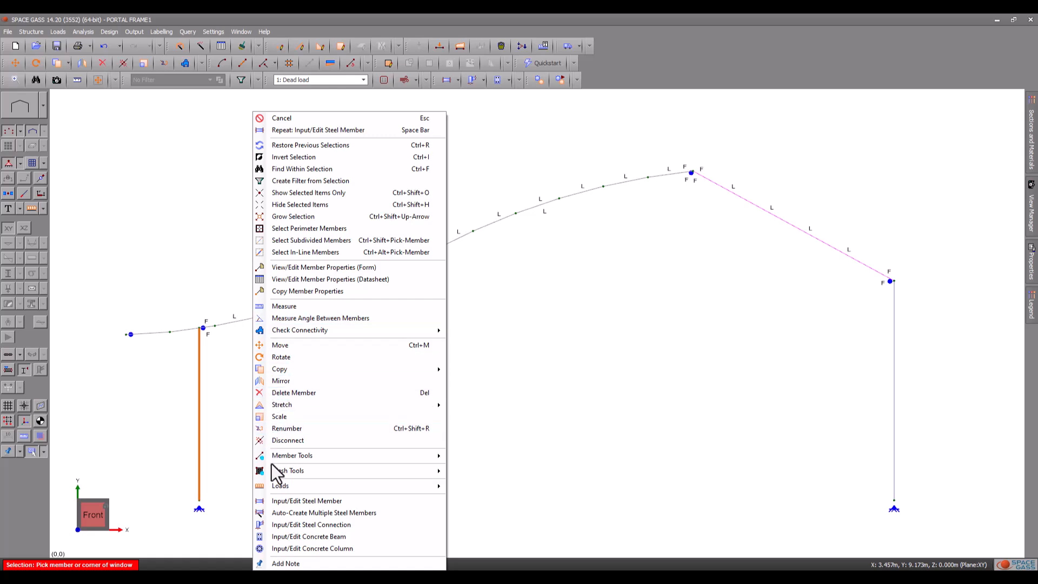
left_click(273, 500)
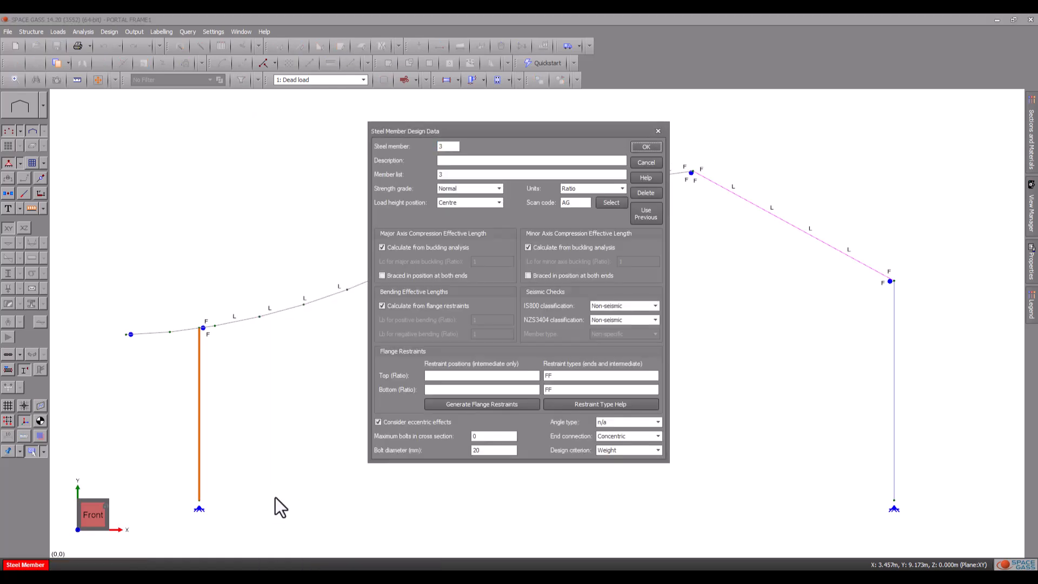
left_click(533, 160)
type("Left Column")
left_click(650, 213)
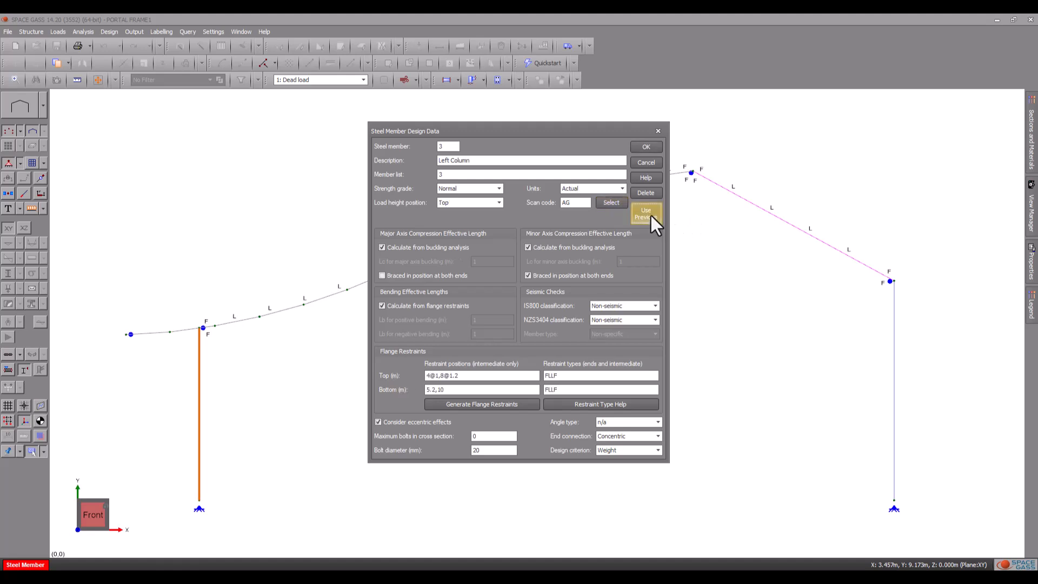
left_click(497, 203)
left_click(496, 213)
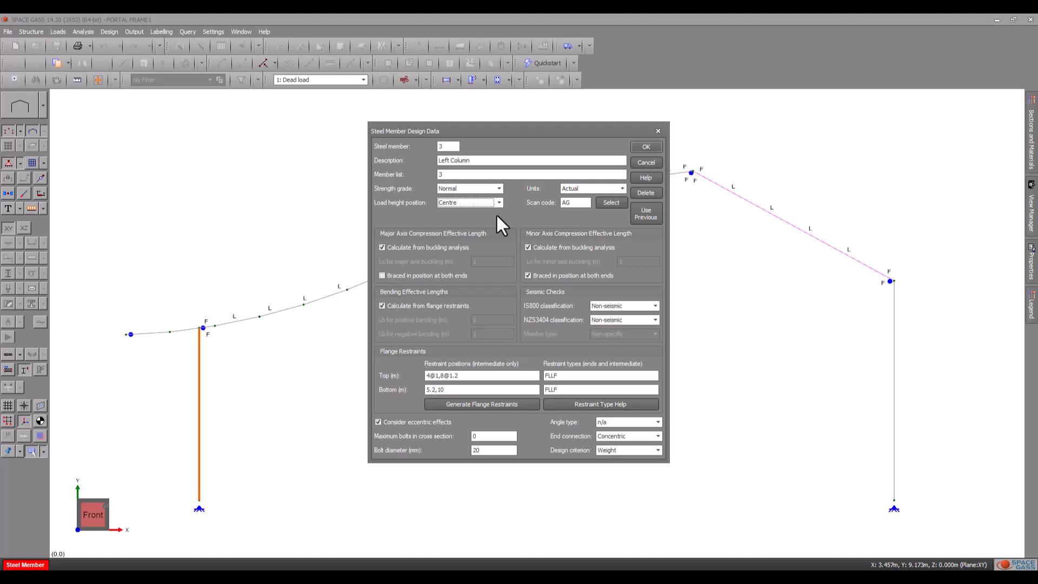
left_click_drag(475, 375, 419, 375)
type("3@1.2")
key("Tab")
type("FLF")
left_click_drag(457, 390, 411, 388)
key("Delete")
left_click_drag(553, 392, 548, 392)
key("Delete")
left_click(648, 147)
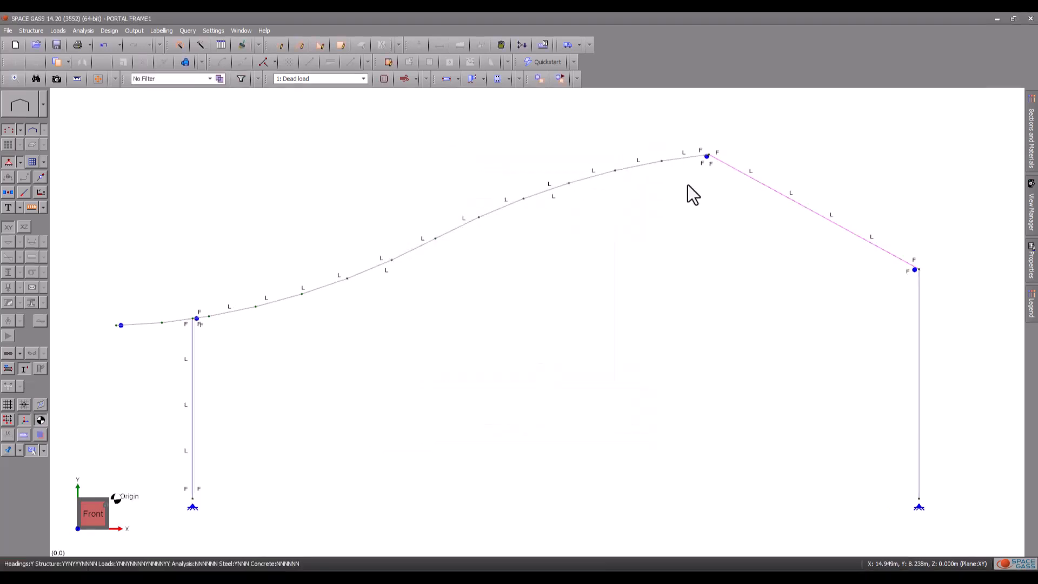
Create steel member design data for the right column, reusing the previous member's settings, and describe it as Right Column
left_click(918, 313)
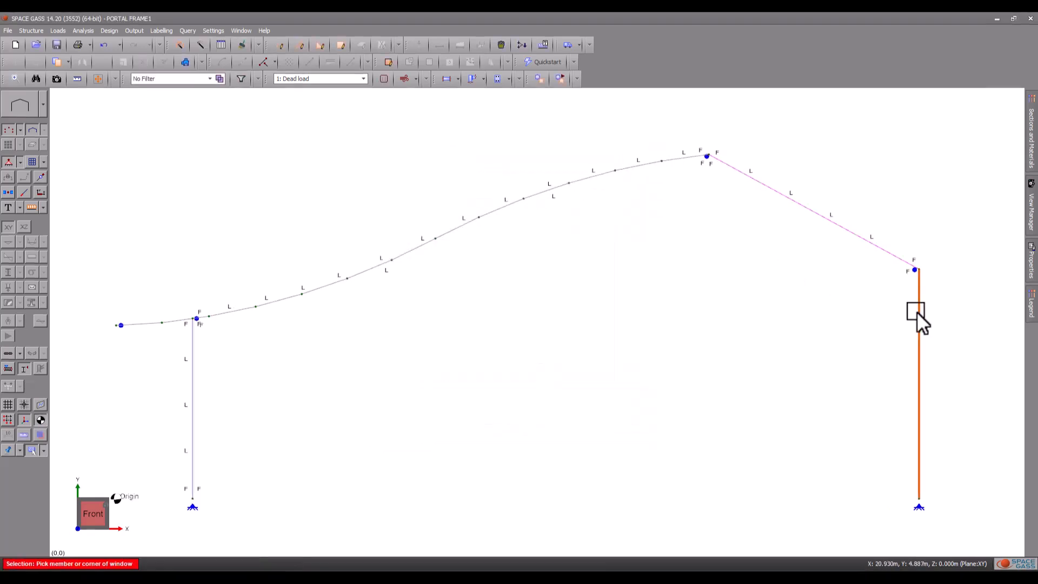
right_click(769, 161)
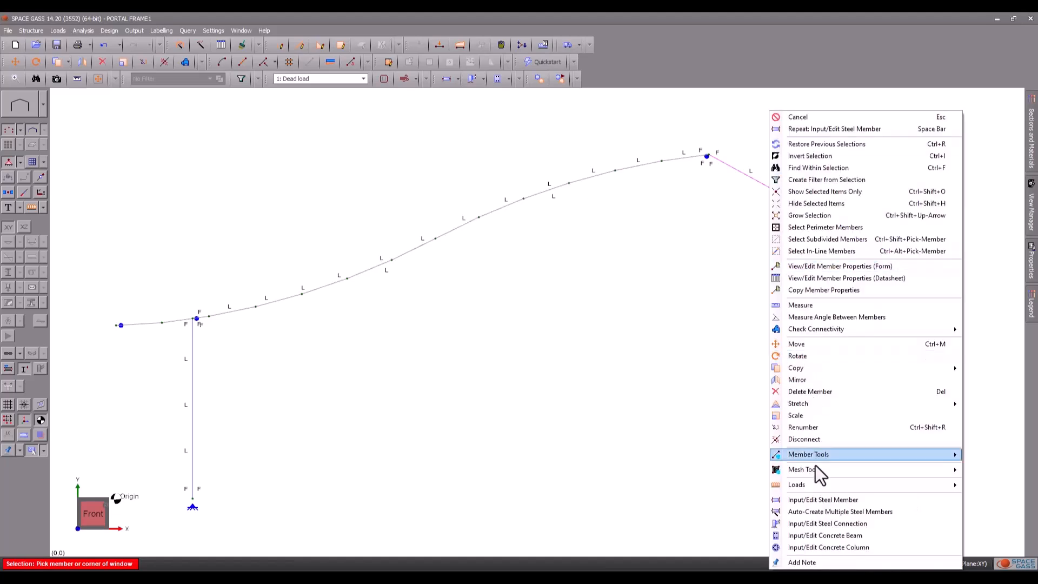
left_click(815, 498)
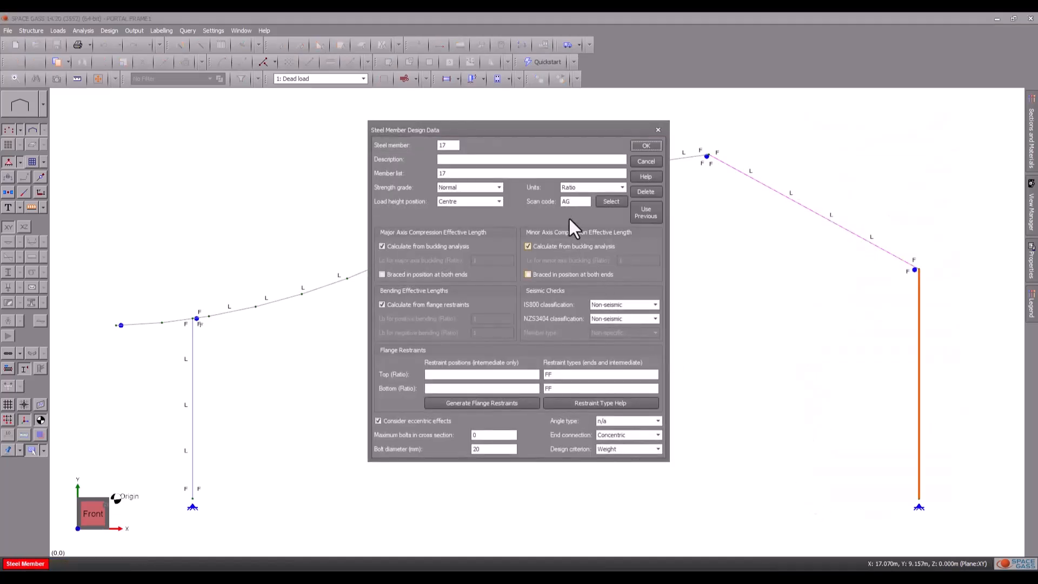
left_click(645, 213)
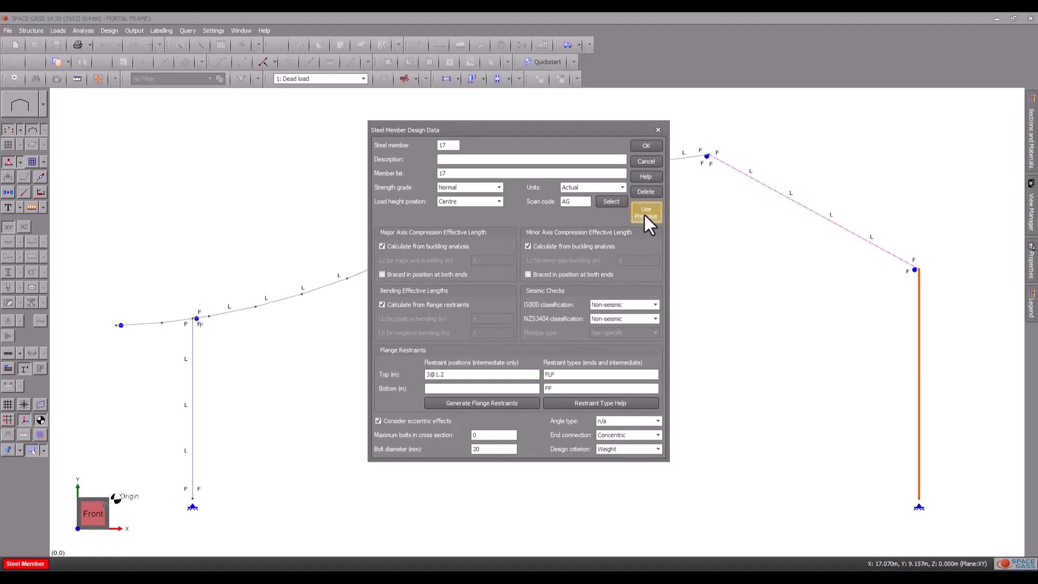
left_click(448, 159)
type("Right Column")
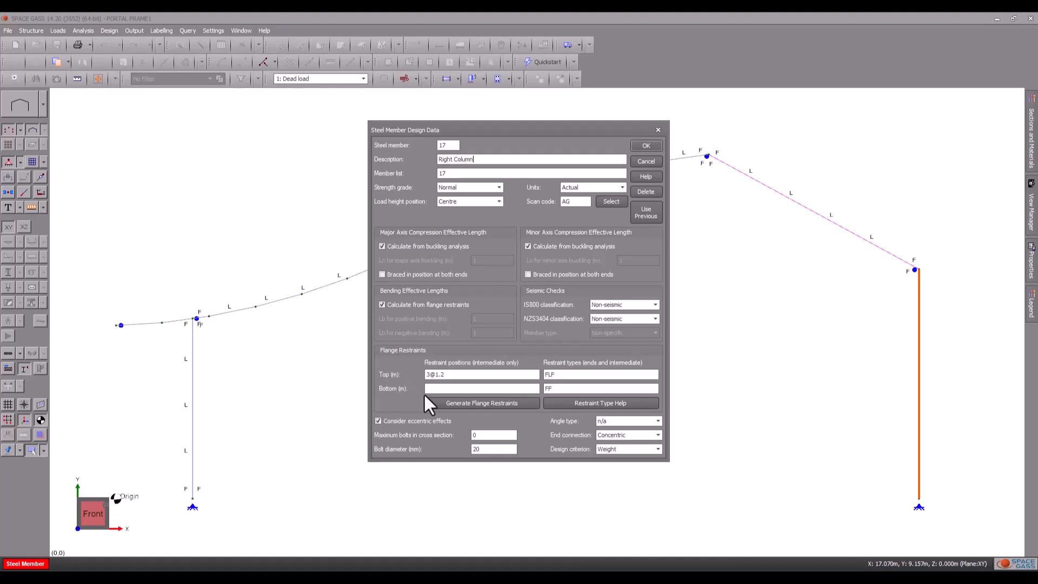
left_click(429, 388)
type("4@1.2")
left_click_drag(454, 374, 426, 374)
left_click(639, 144)
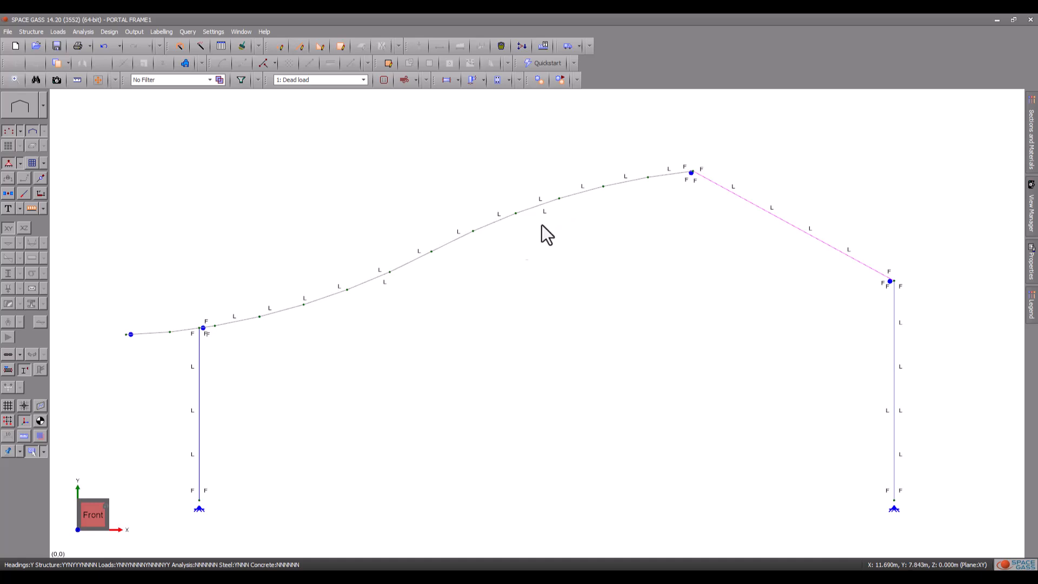
Create steel member design data for the two overhanging members past the left column as Cantilever, reusing the previous settings
left_click(183, 332)
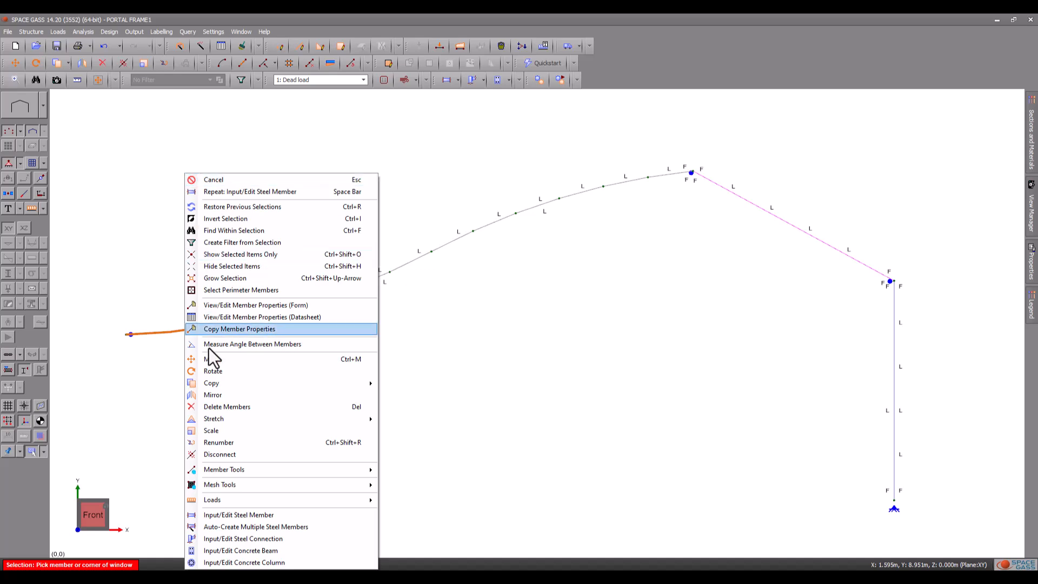
left_click(222, 514)
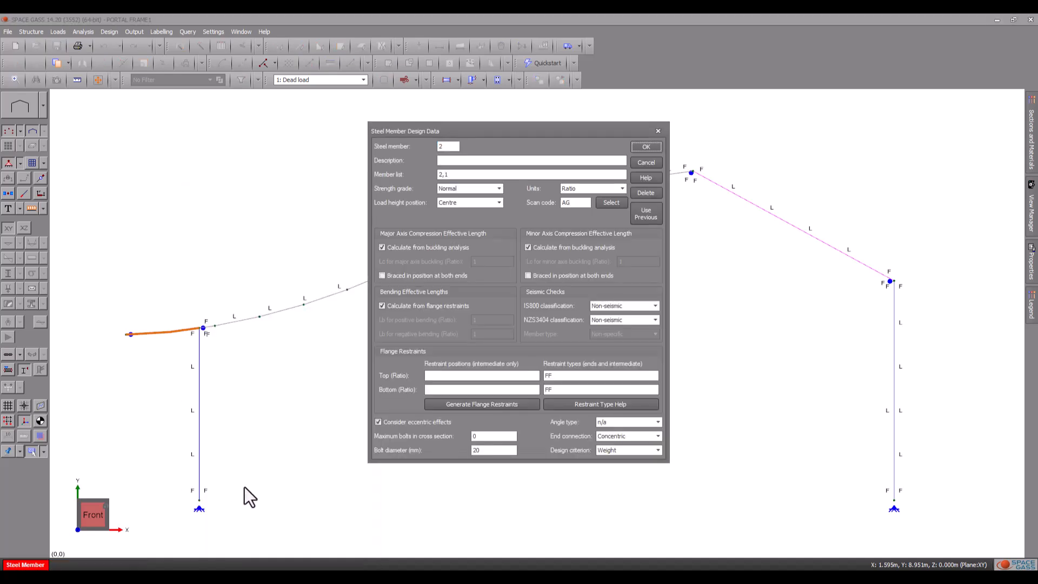
left_click(439, 160)
type("Cantilever")
left_click(643, 214)
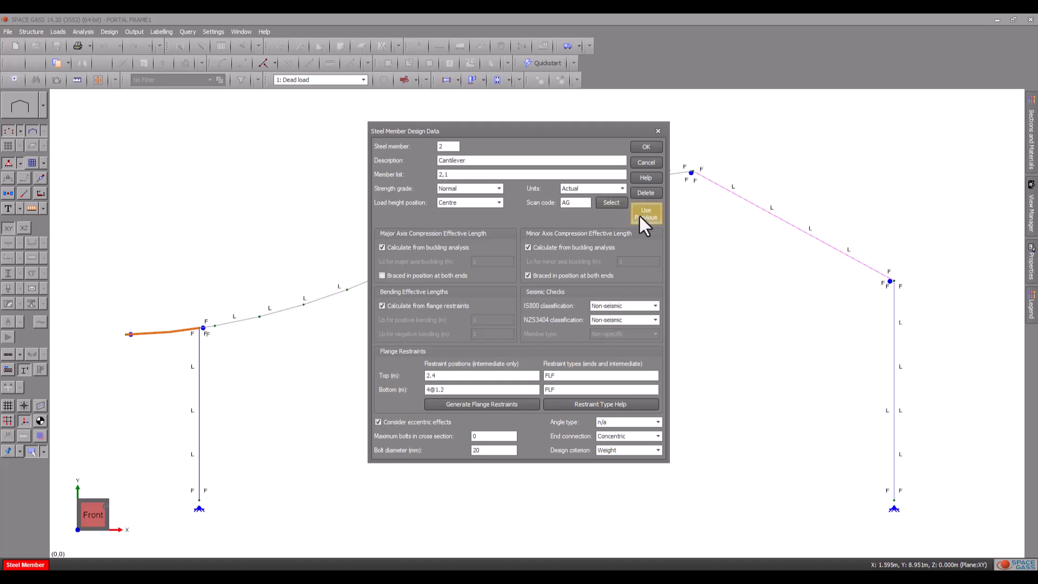
Set the cantilever's load height position to Top and turn off minor-axis bracing in position at both ends
left_click(498, 203)
left_click(492, 219)
left_click(529, 275)
Turn off calculating the cantilever's bending effective lengths from flange restraints and set both positive and negative lengths to 4 m
left_click(382, 306)
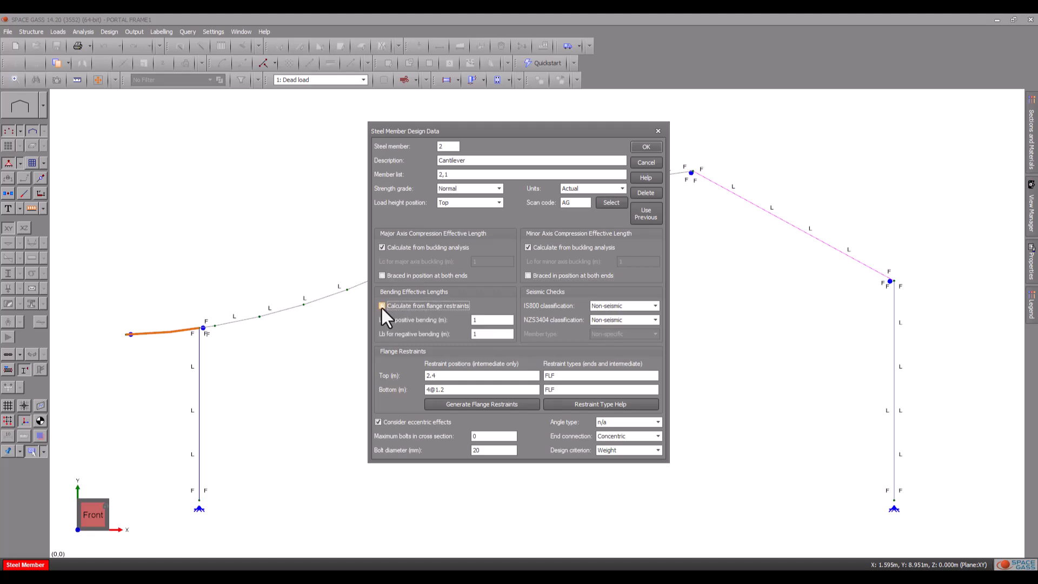
double_click(484, 321)
type("4")
key("Tab")
type("4")
Clear the cantilever's top and bottom flange restraint positions and set both restraint types to FU
key("Delete")
left_click_drag(452, 389, 428, 388)
key("Delete")
double_click(549, 375)
type("FU")
left_click_drag(551, 392, 548, 393)
type("U")
left_click(646, 146)
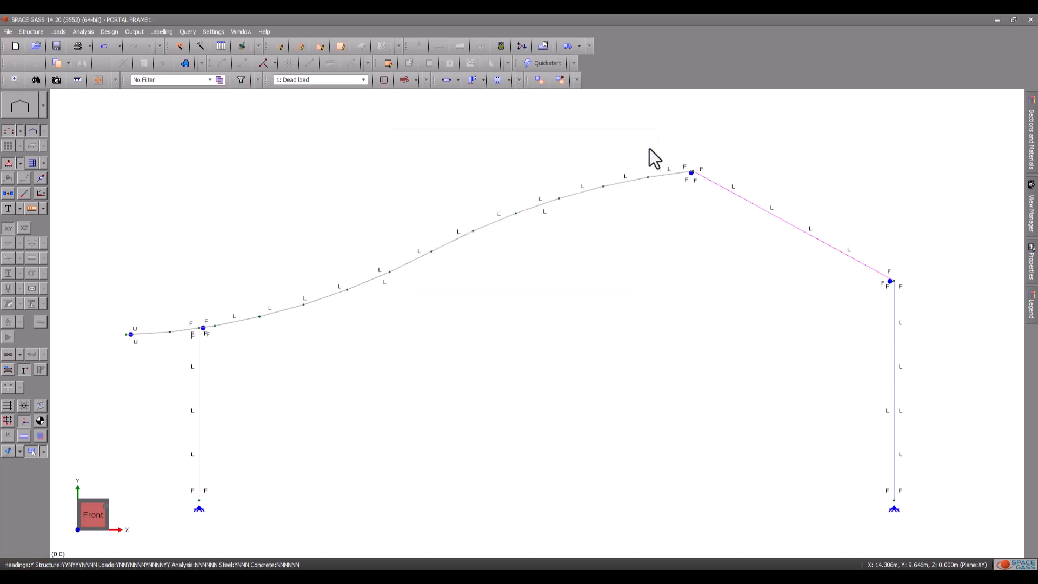